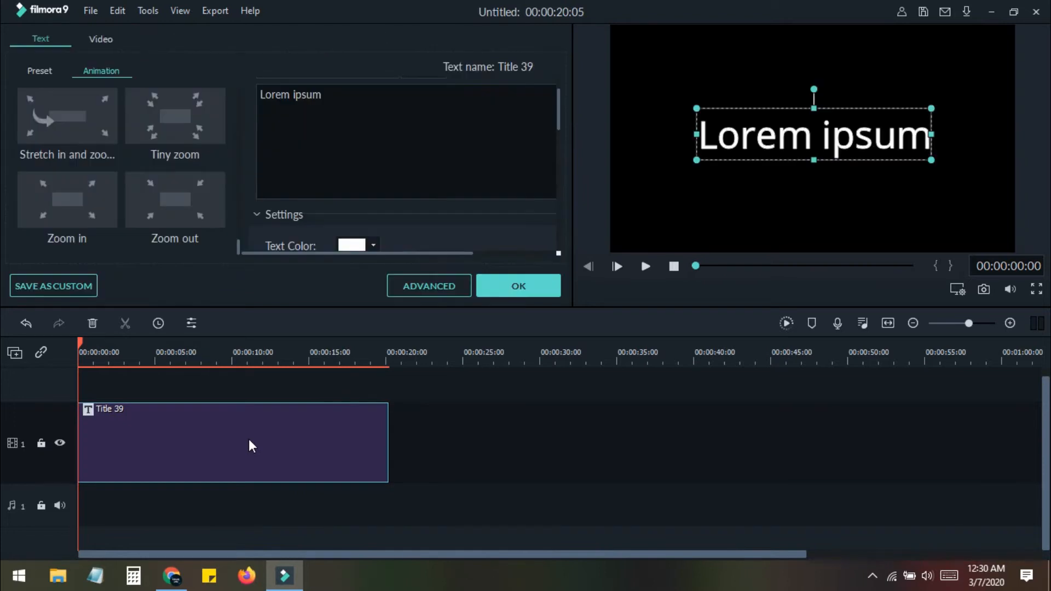
Open the advanced text editor for the title and replace its text with SUMMER
click(449, 286)
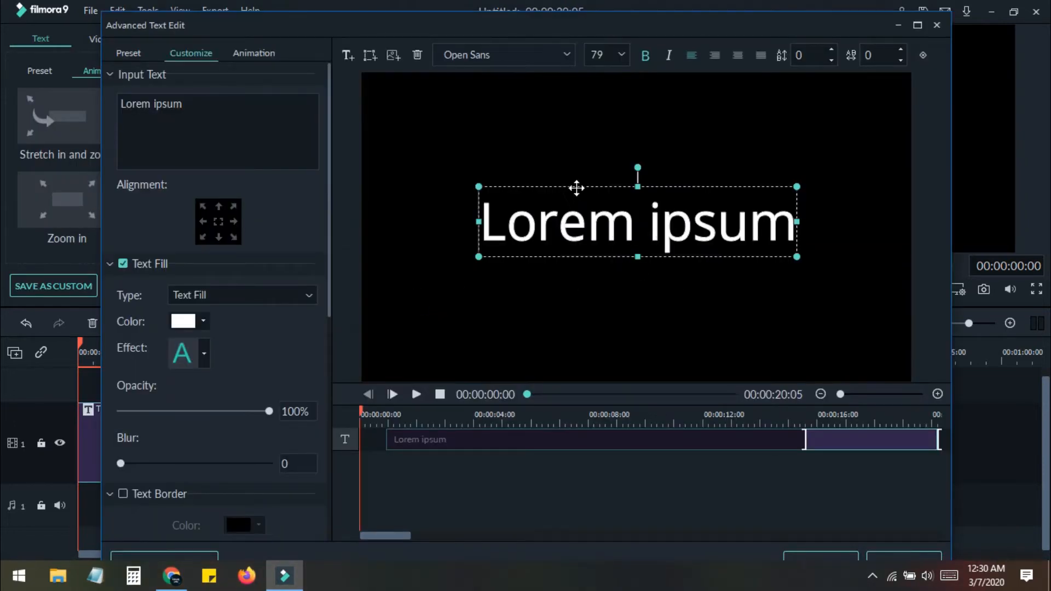
click(569, 55)
scroll(543, 176, down, 5)
scroll(544, 176, up, 3)
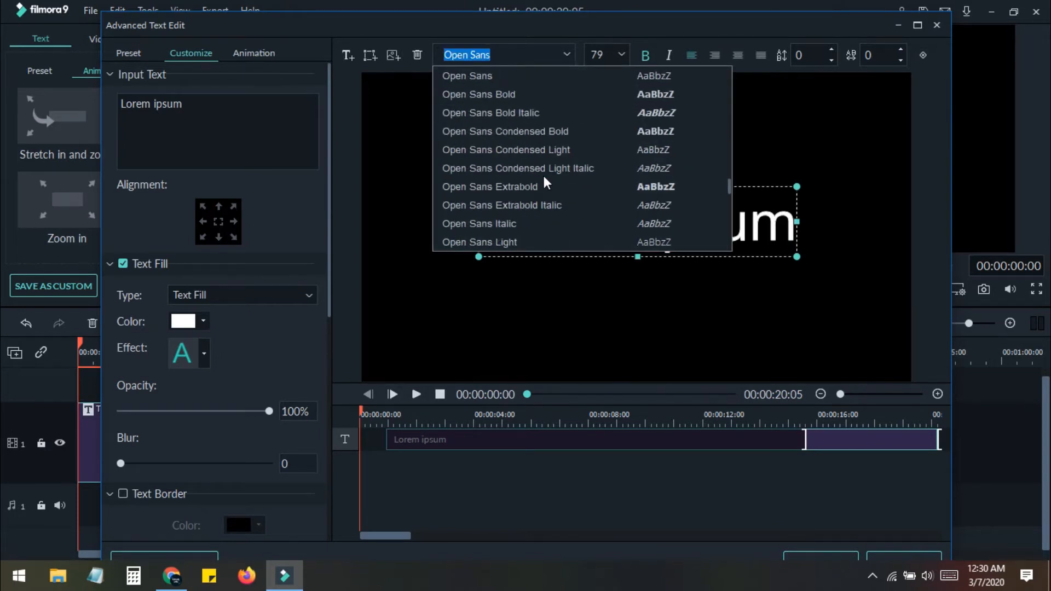
click(472, 78)
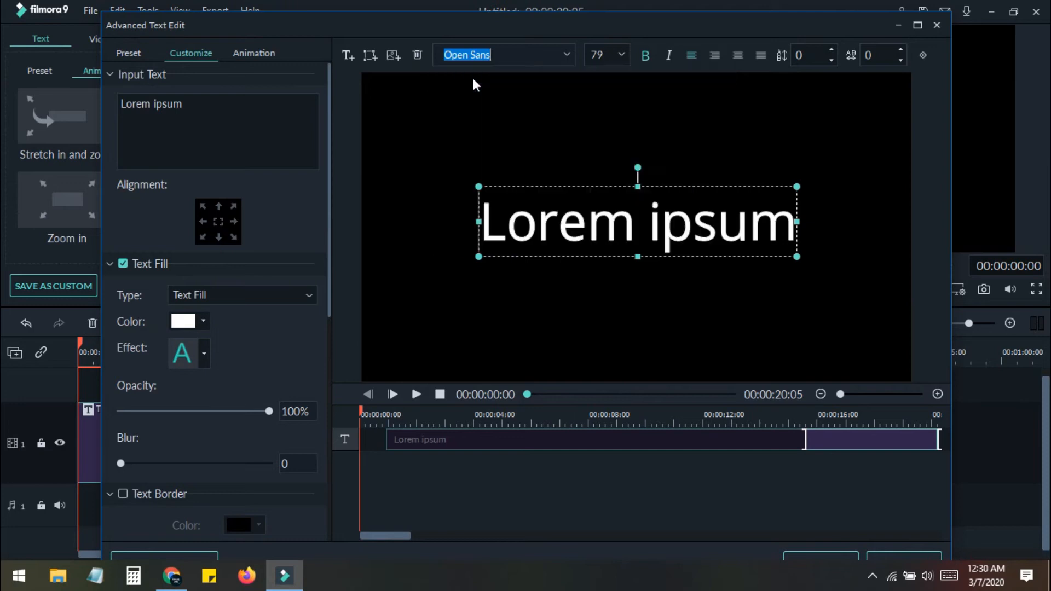
double_click(602, 228)
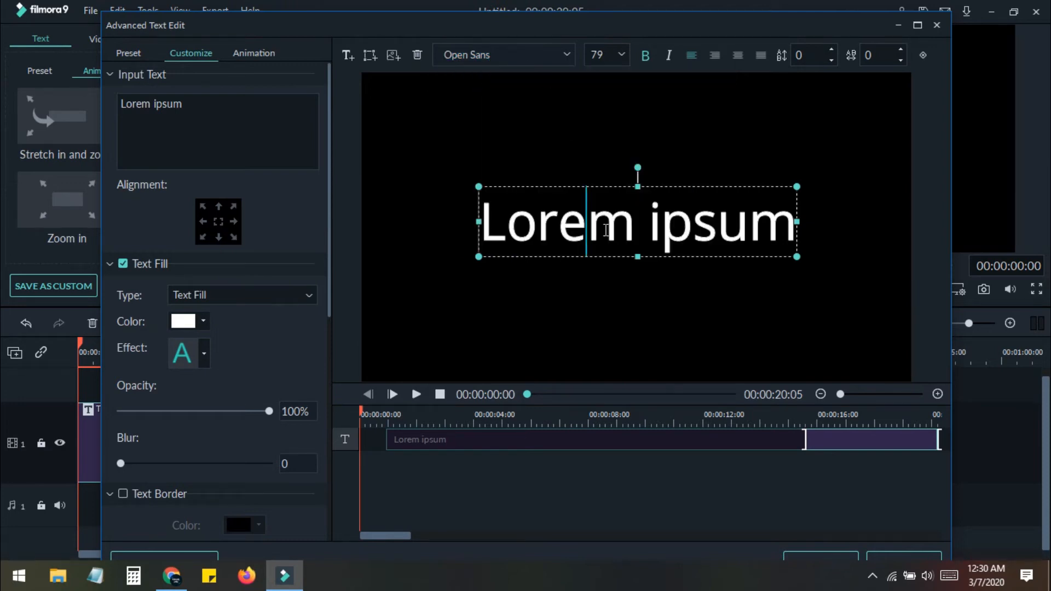
key(ctrl+a)
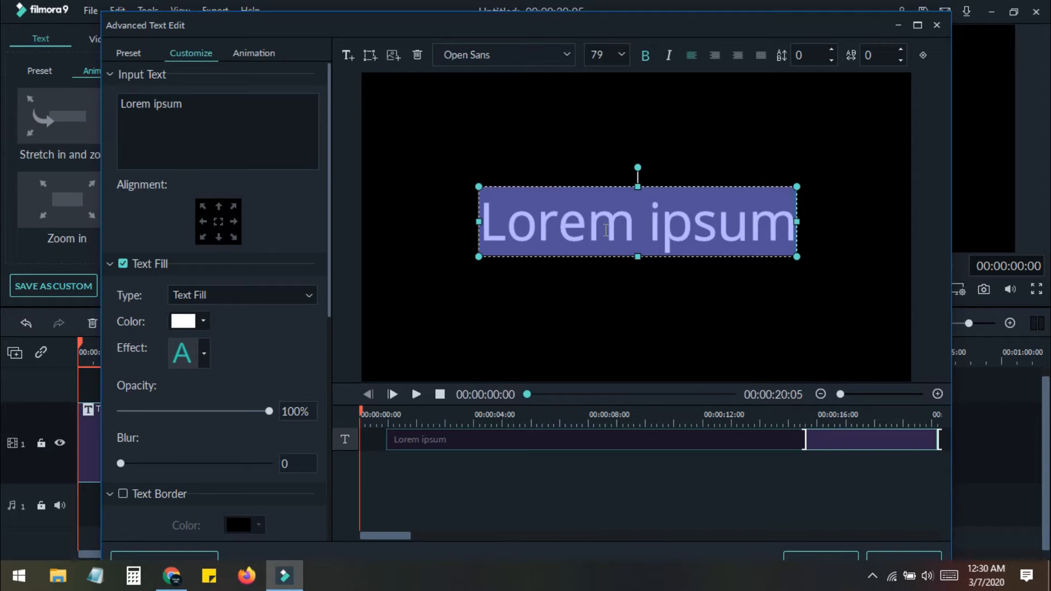
text(SUMMER)
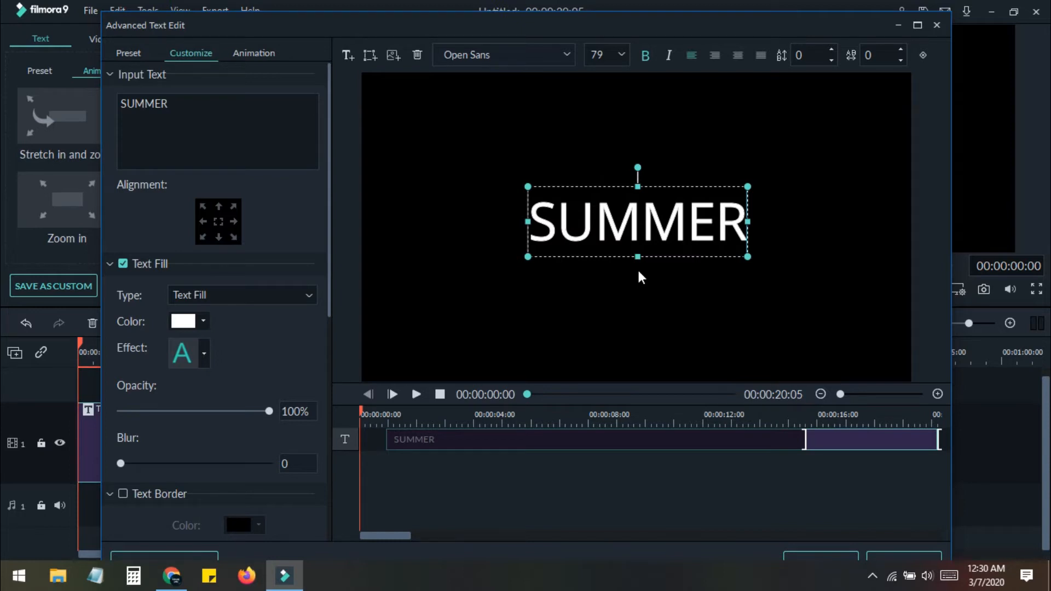
Select the SUMMER text and set it to bold with the Open Sans Bold font
click(649, 220)
double_click(650, 220)
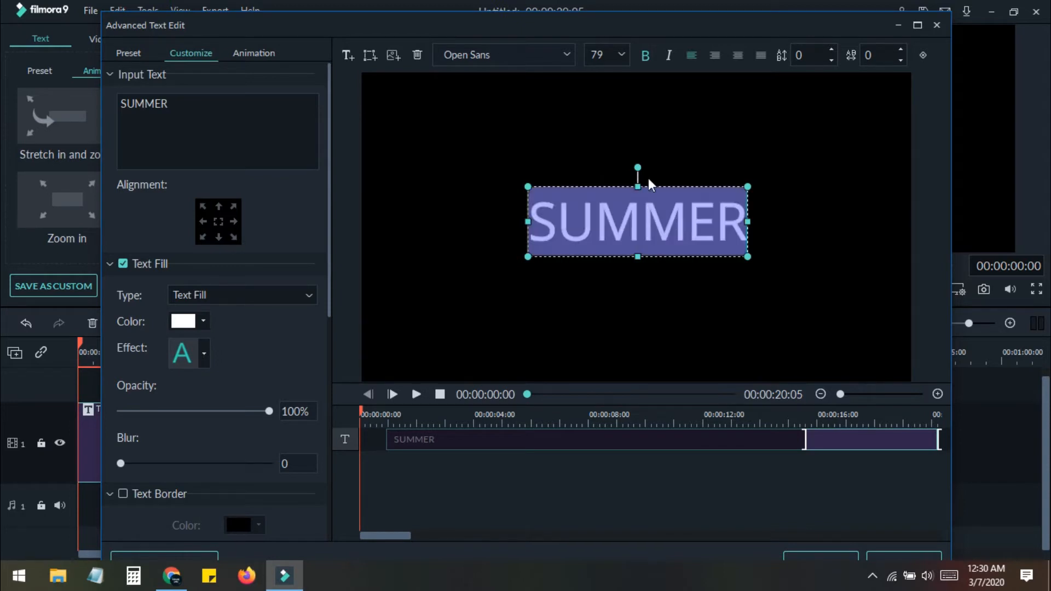
click(645, 54)
click(567, 58)
click(507, 93)
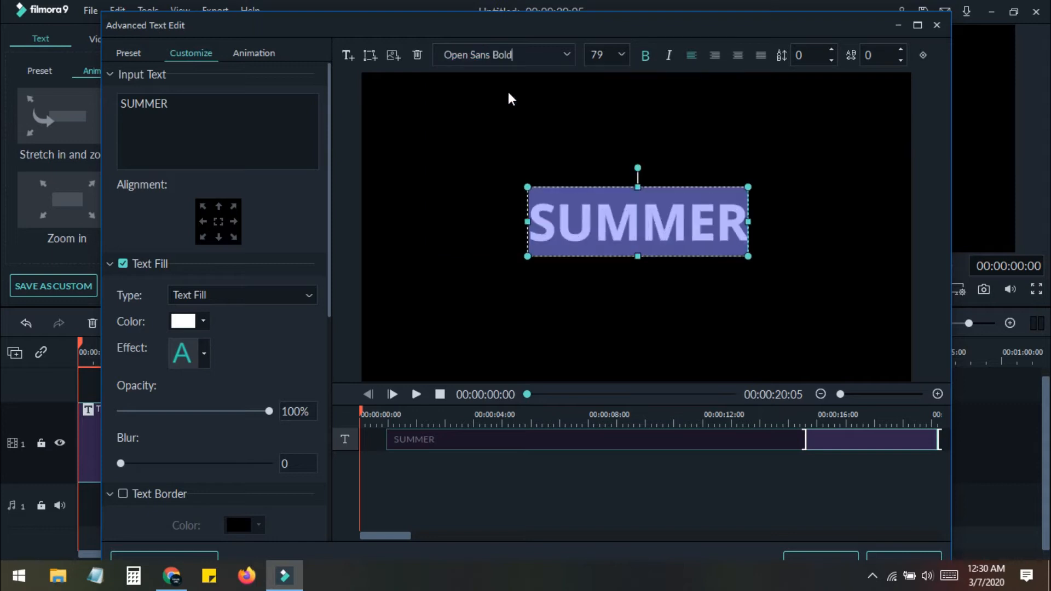
Scale the SUMMER text up to size 250 by resizing its box, and apply the advanced edits
click(701, 241)
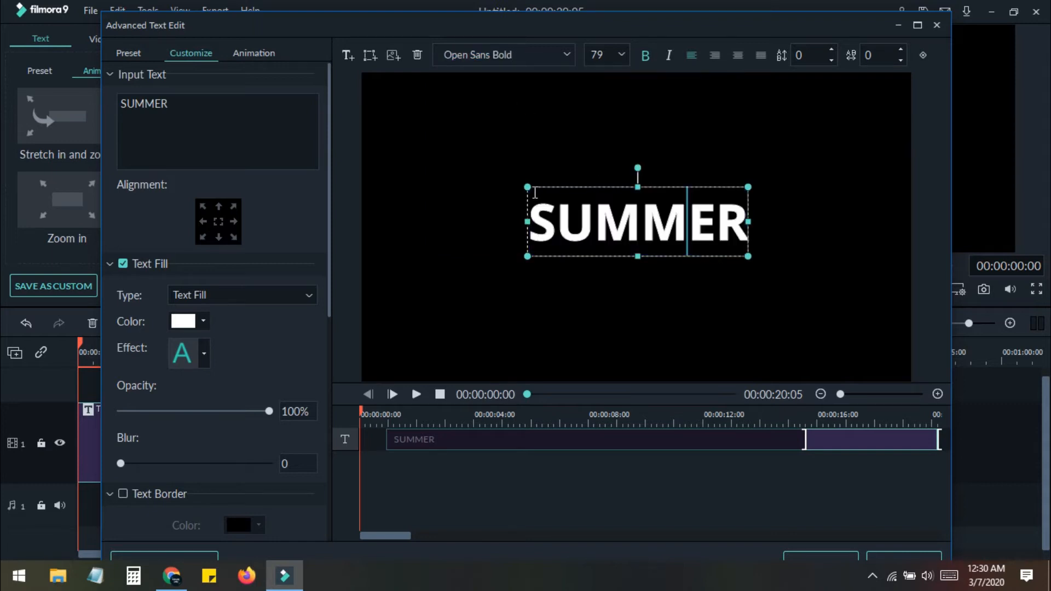
drag(528, 188, 373, 139)
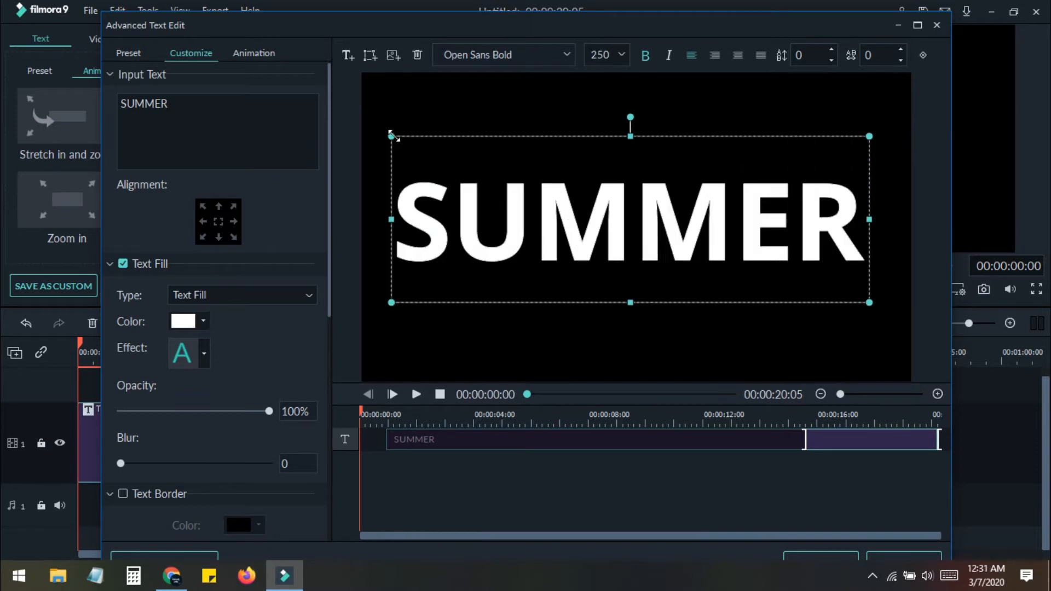
drag(392, 135, 472, 151)
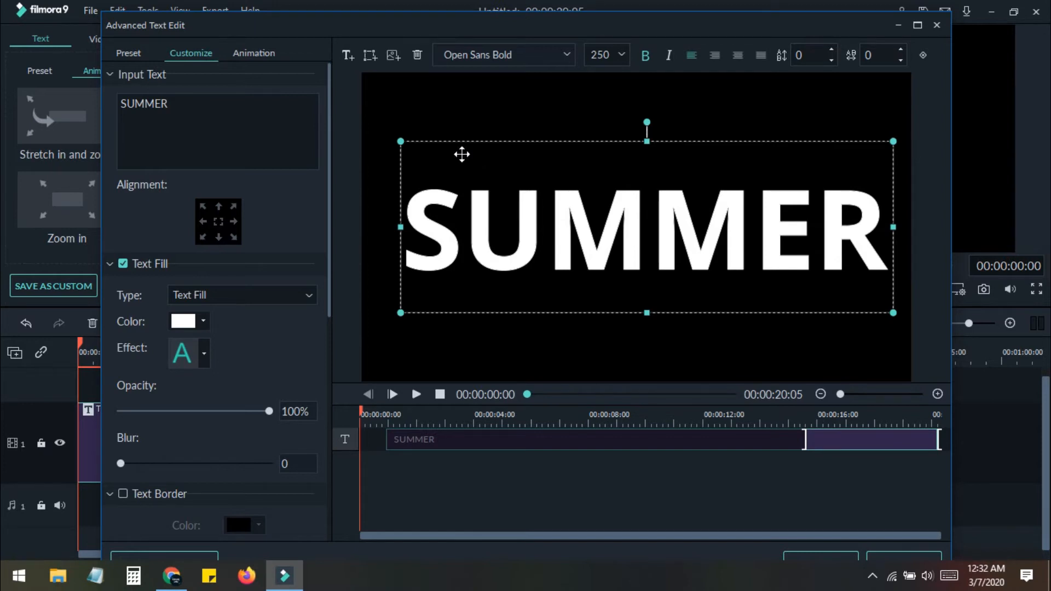
drag(650, 31, 641, 21)
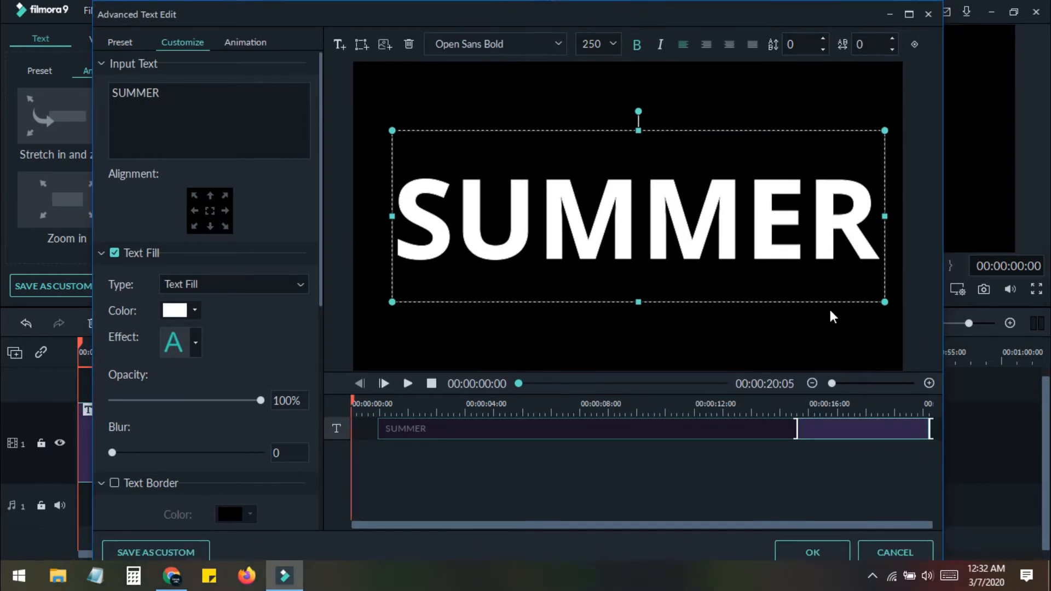
click(823, 549)
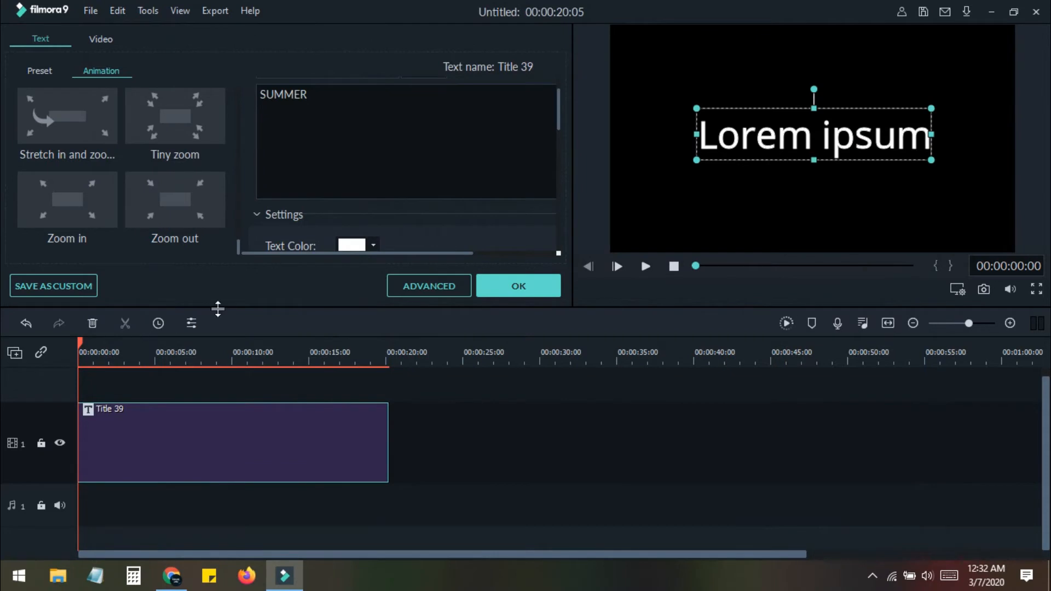
Preview the SUMMER title playback and confirm the title settings
click(643, 267)
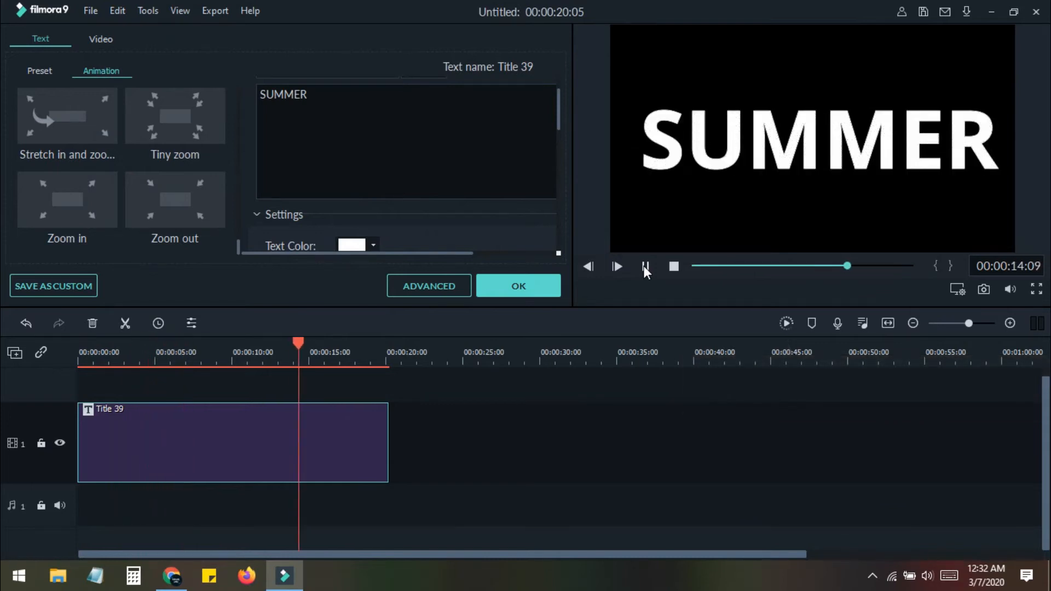
click(646, 267)
click(526, 282)
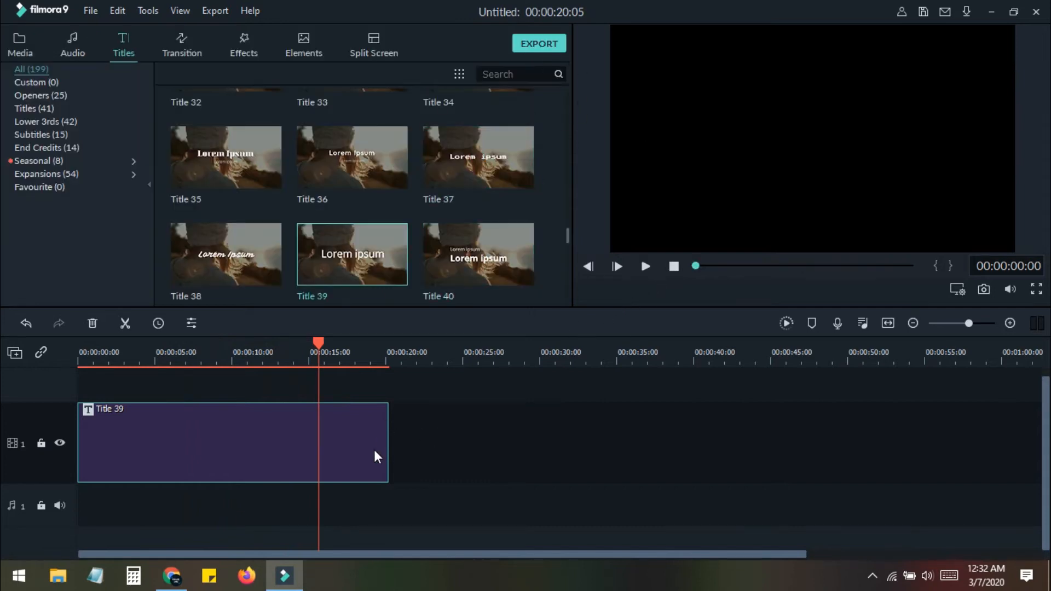
Extend the title clip to about 25 seconds and export it as a video
drag(387, 435, 462, 441)
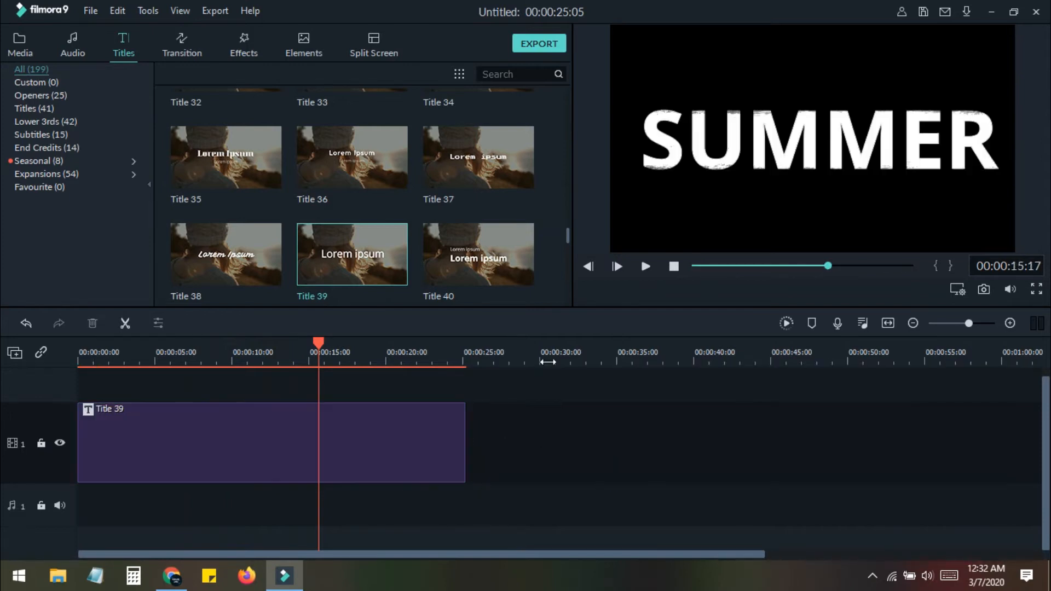
click(548, 45)
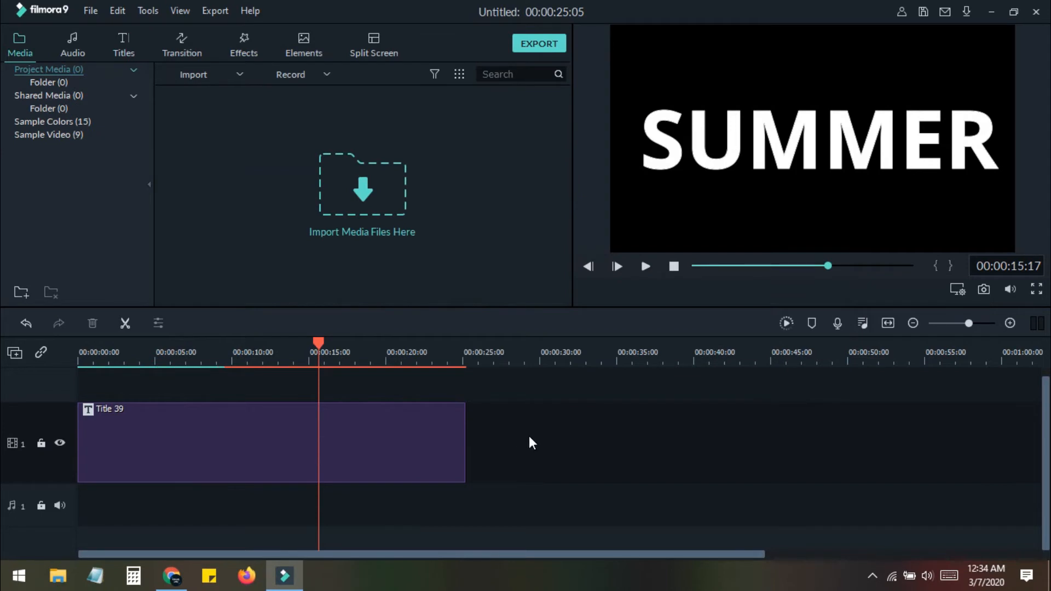
Delete the title clip from the timeline
click(405, 443)
key(Delete)
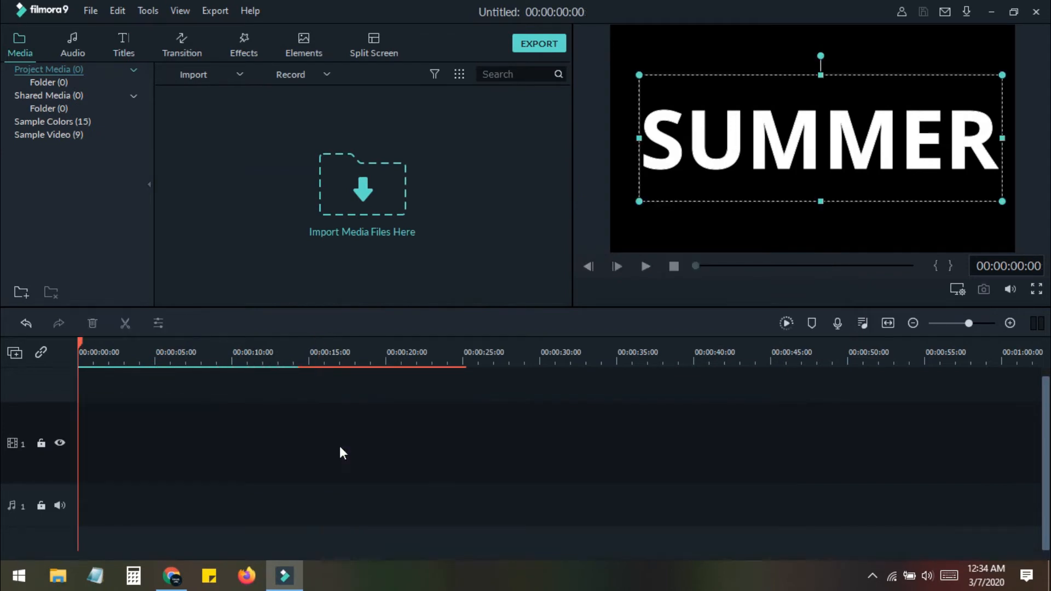
Import Cruise Ship - 3713, Running - 27539 and Sunrise - 28975 from the Downloads Video folder
click(366, 202)
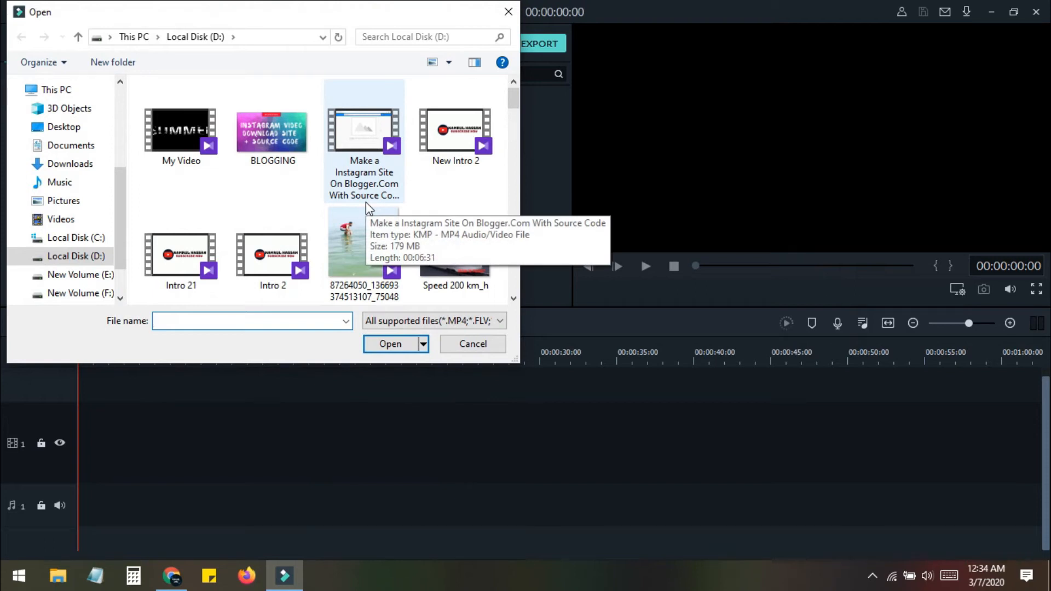
click(82, 168)
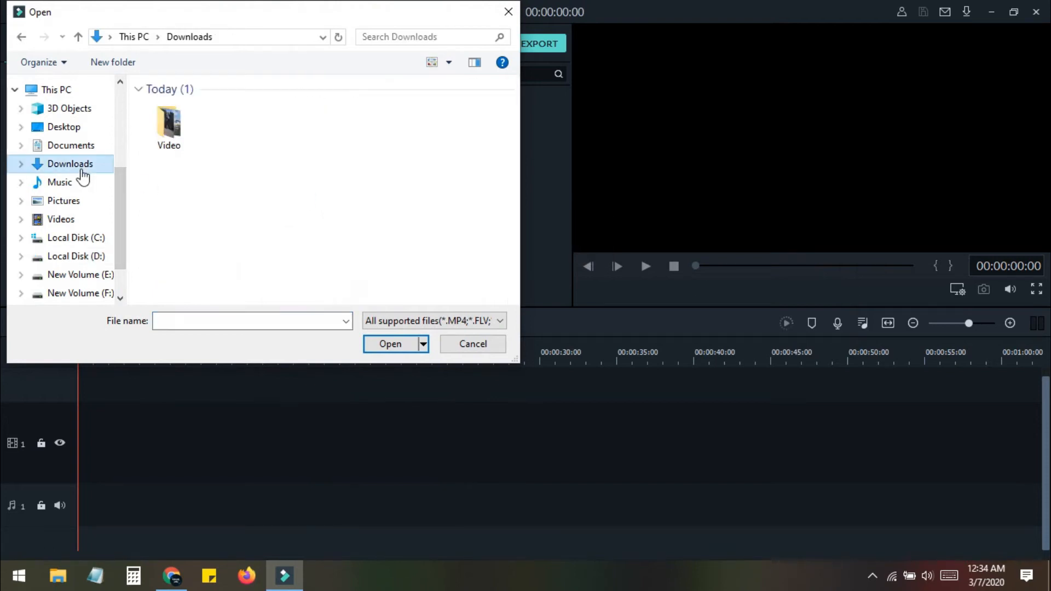
double_click(169, 126)
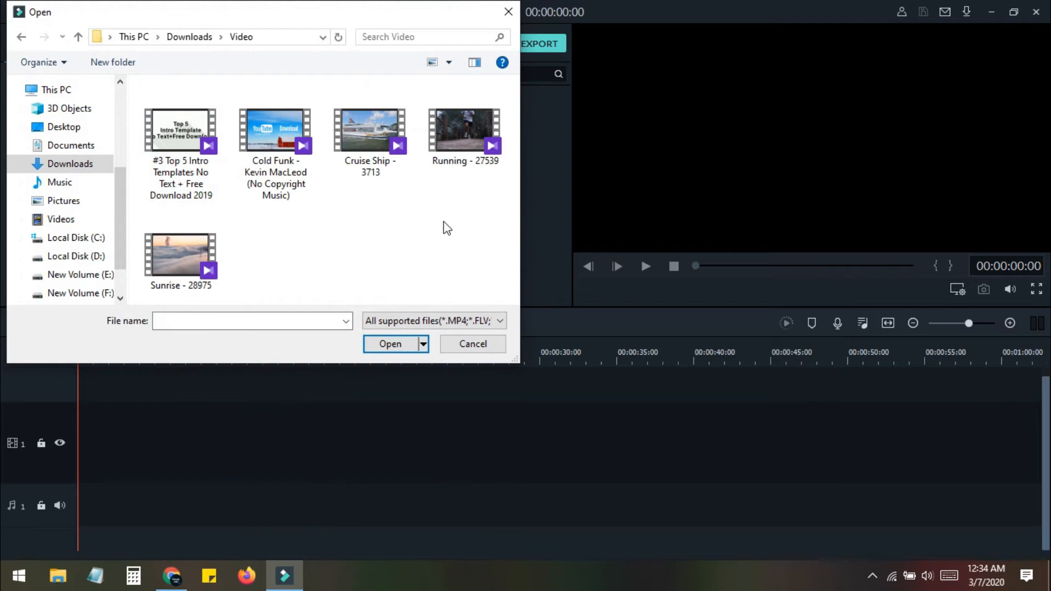
click(189, 248)
ctrl+click(397, 142)
ctrl+click(444, 133)
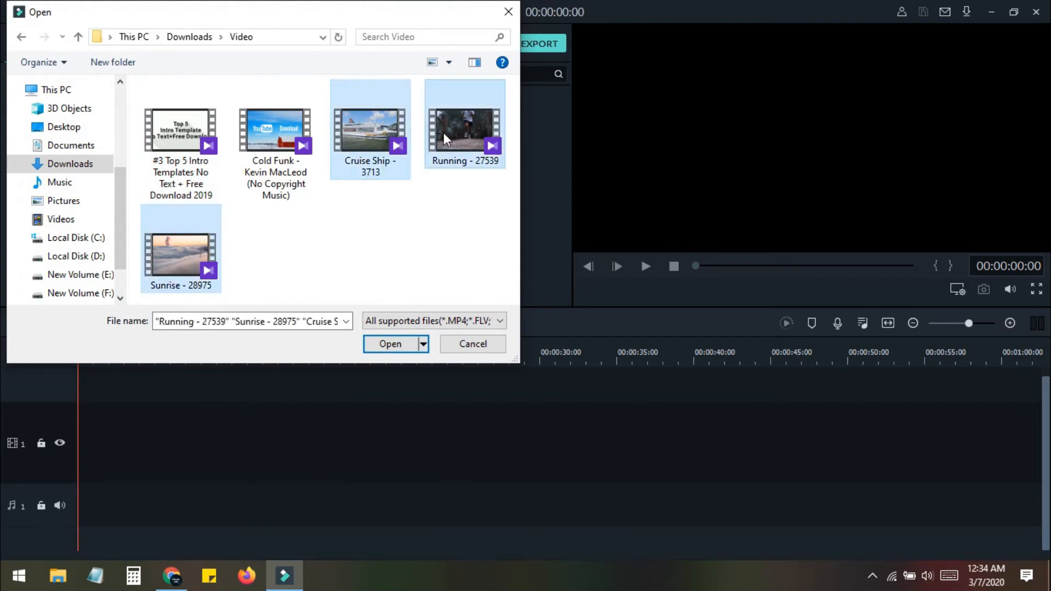
click(403, 342)
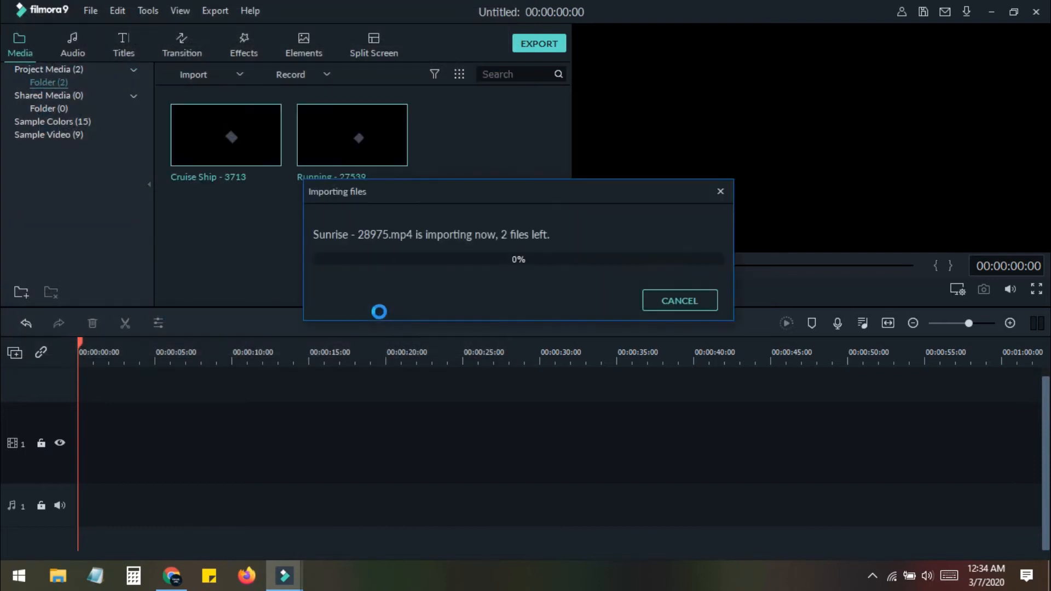
Import the exported My Video file from Local Disk (D:)
double_click(252, 253)
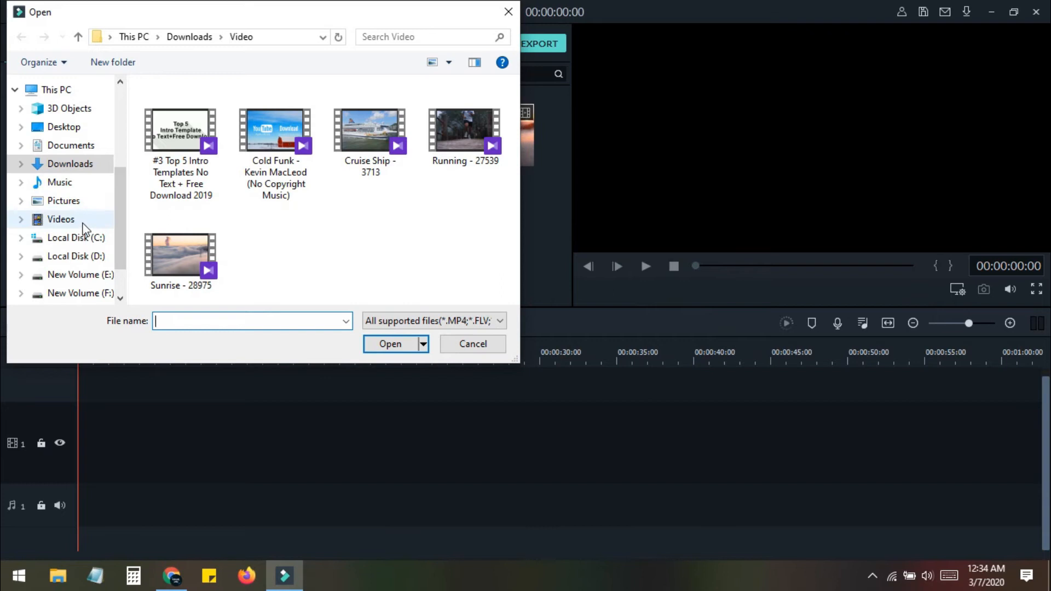
click(99, 256)
double_click(176, 160)
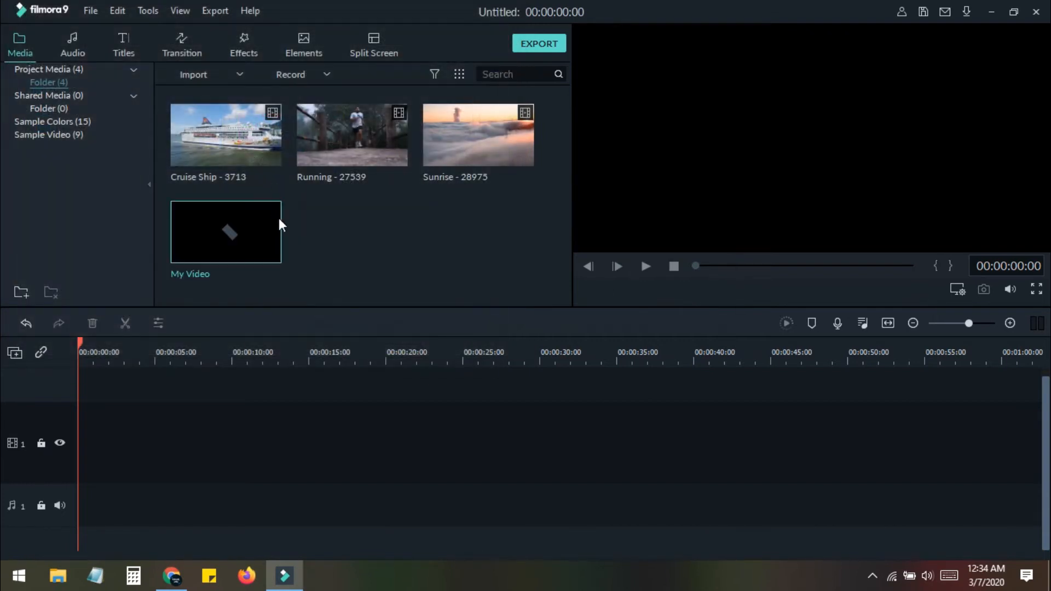
Add the three imported clips to the main video track
drag(552, 161, 85, 456)
click(661, 300)
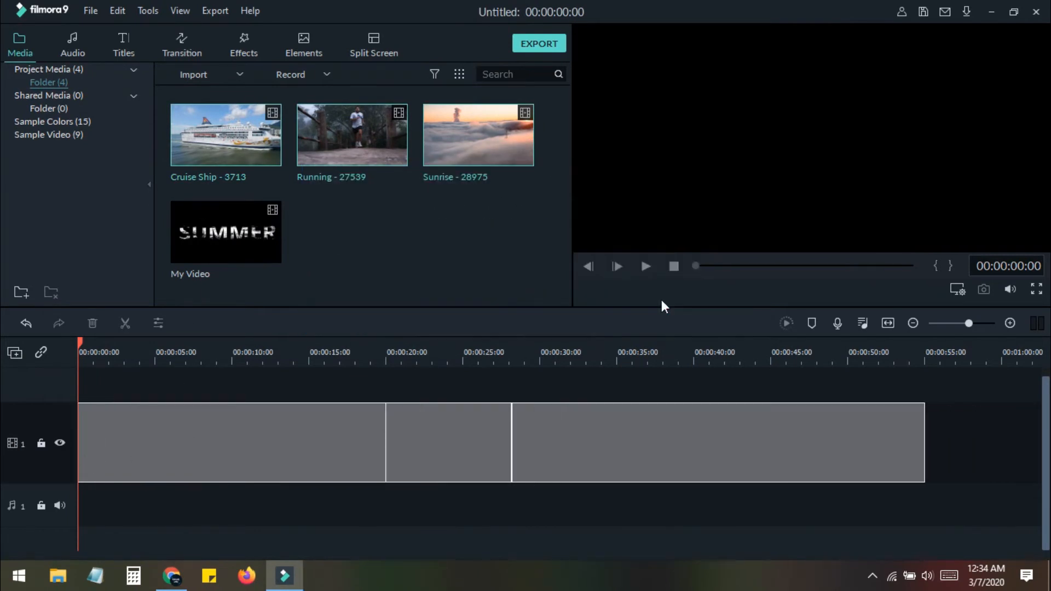
Split the Cruise Ship clip at about 00:00:09:12 and delete its remaining part
click(218, 353)
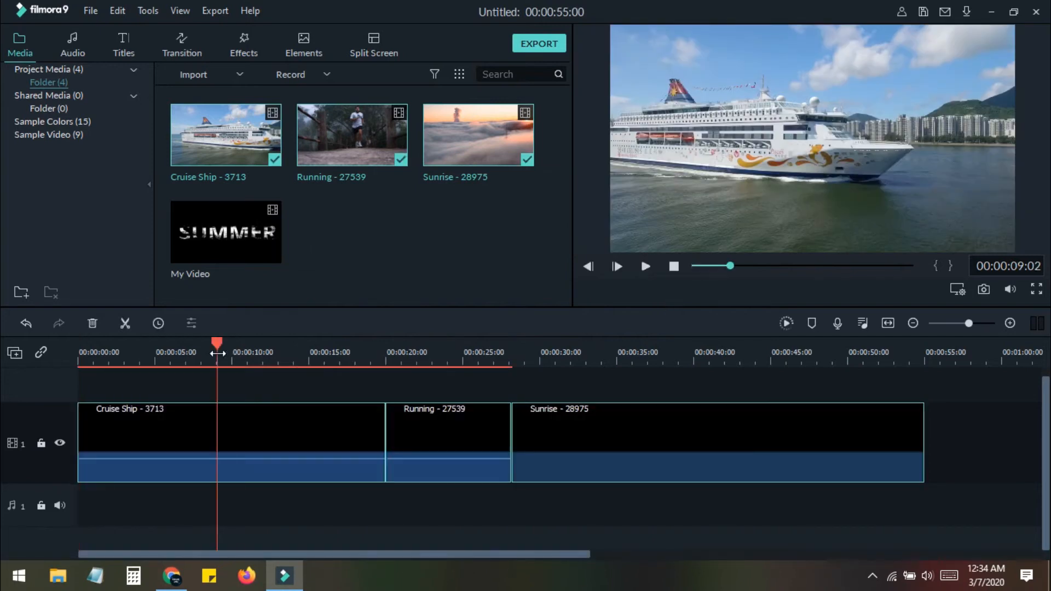
drag(217, 340, 224, 344)
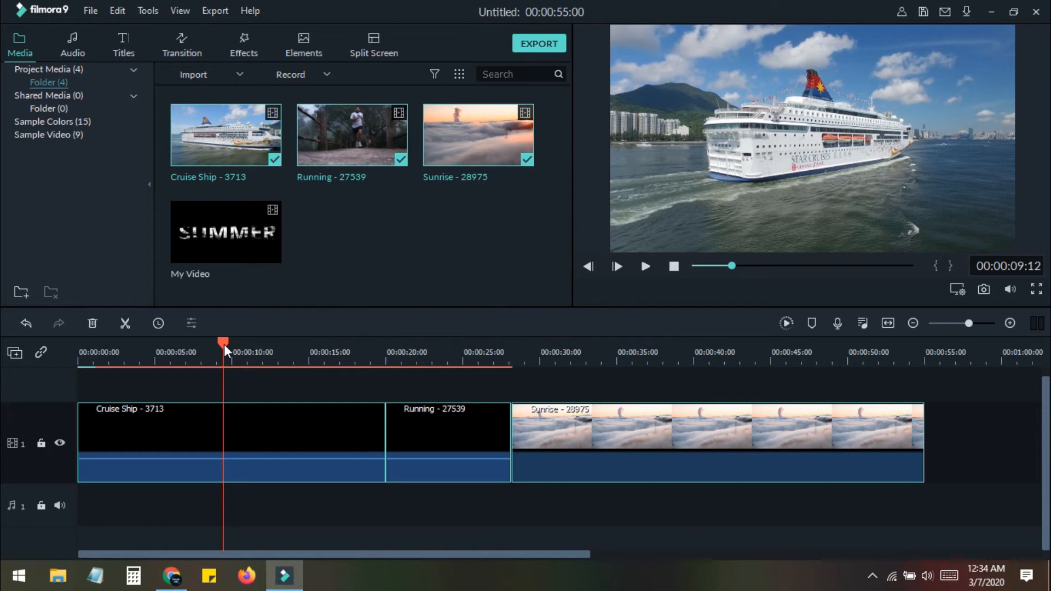
click(357, 421)
key(ctrl+b)
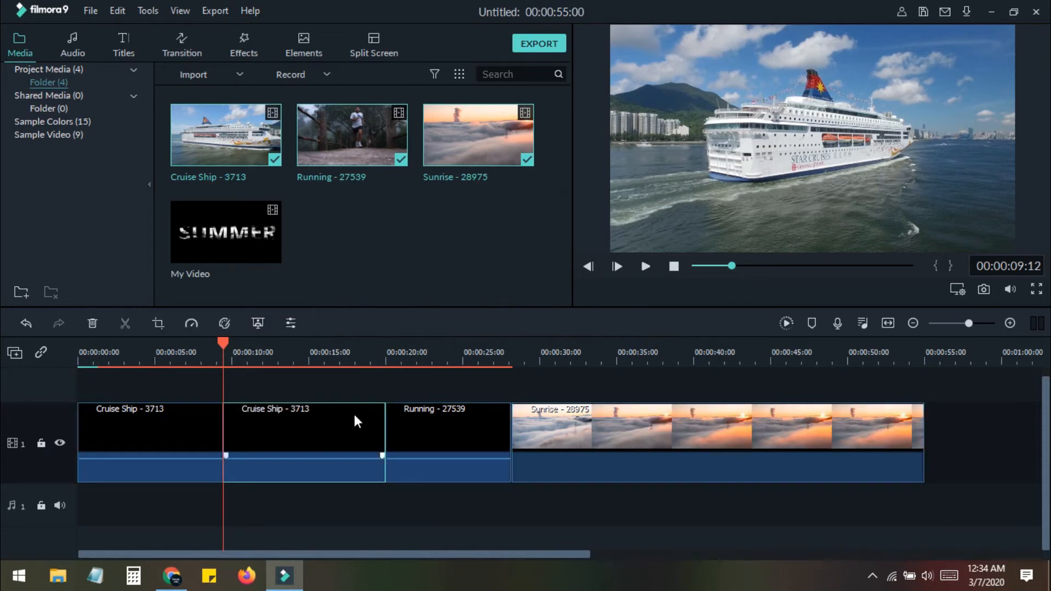
key(Delete)
Split the clips near the 33-second mark and delete the unwanted segment
click(599, 360)
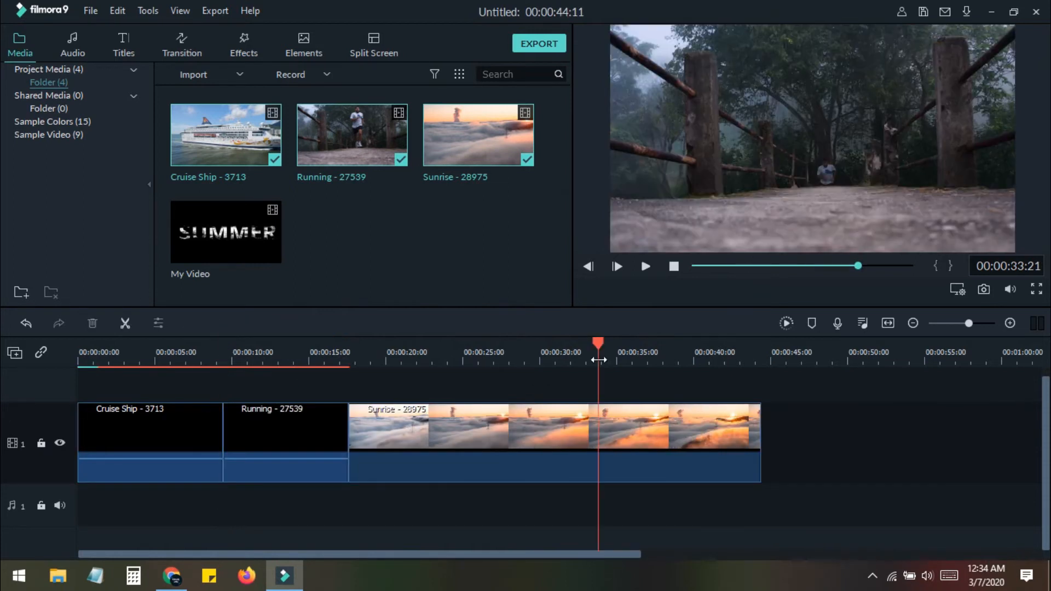
key(ctrl+b)
click(487, 426)
key(Delete)
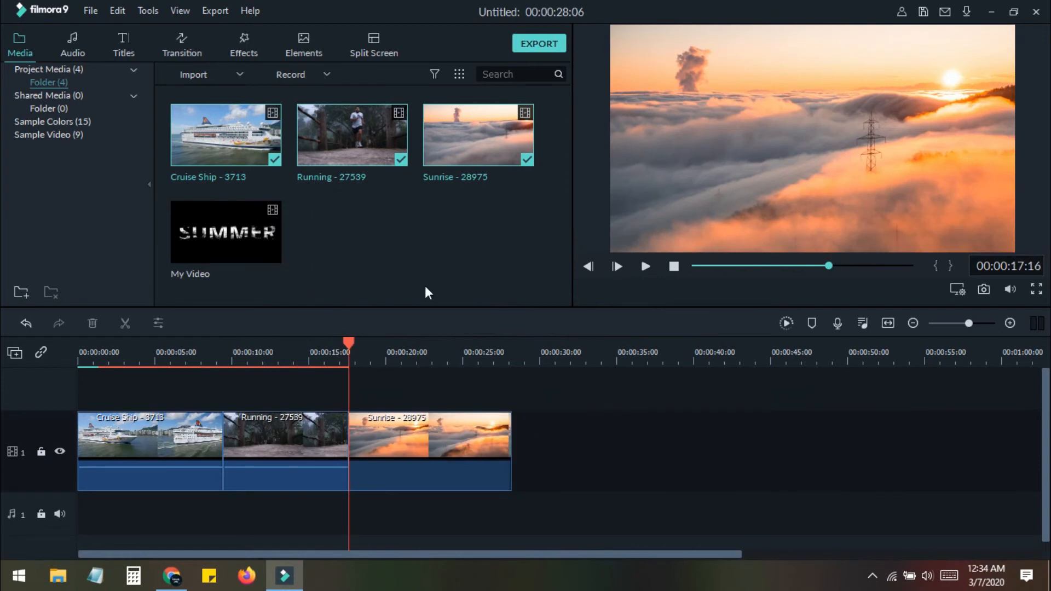
Place My Video on a second video track and trim the Sunrise clip's end to match its length
drag(262, 236, 87, 385)
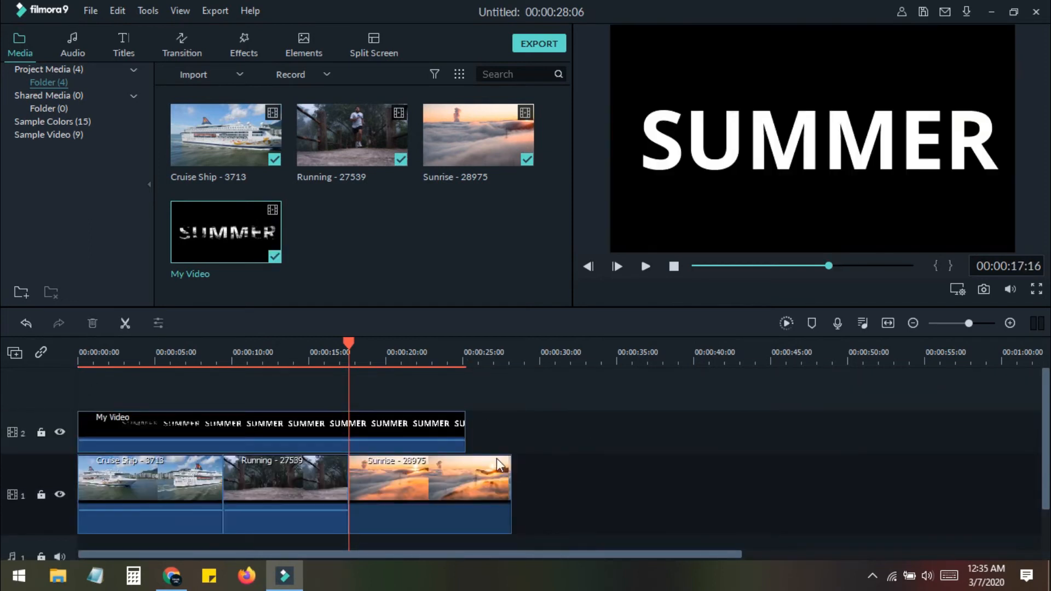
drag(511, 478, 464, 478)
click(526, 428)
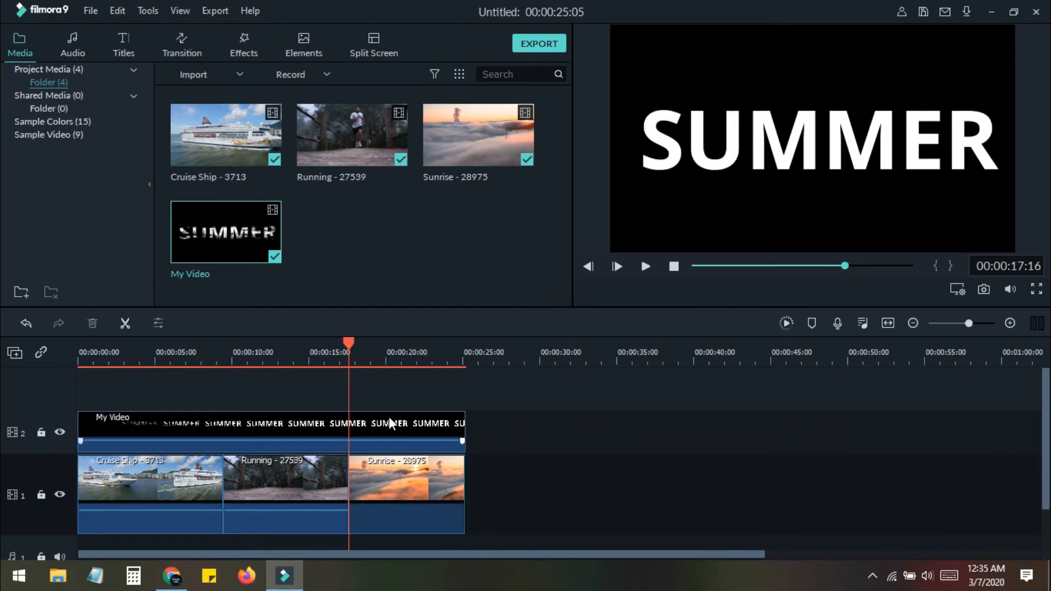
Apply Green Screen to the My Video clip, sampling the white SUMMER text as the key colour
click(329, 428)
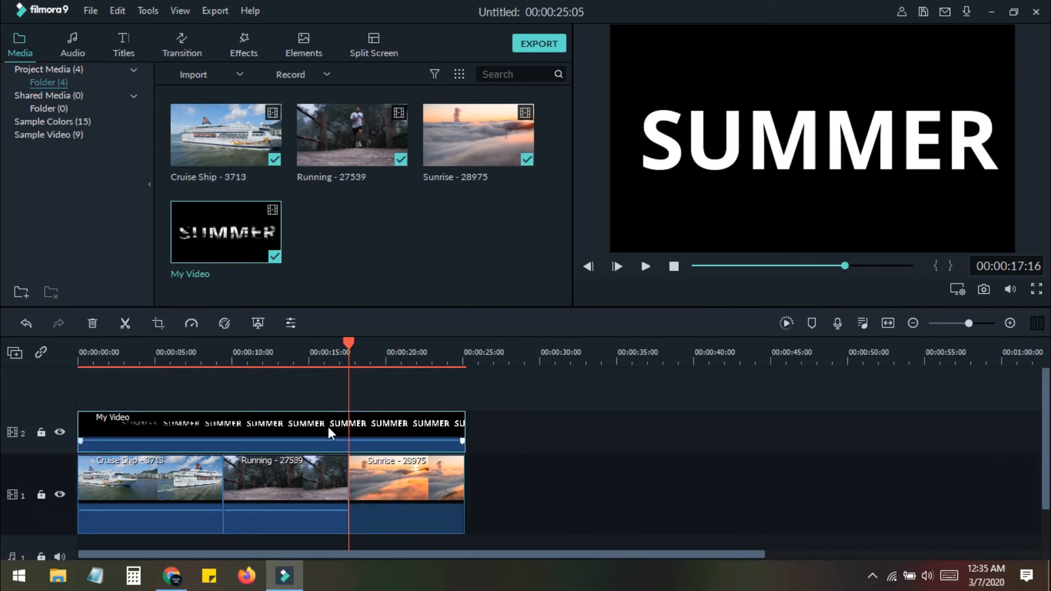
right_click(288, 425)
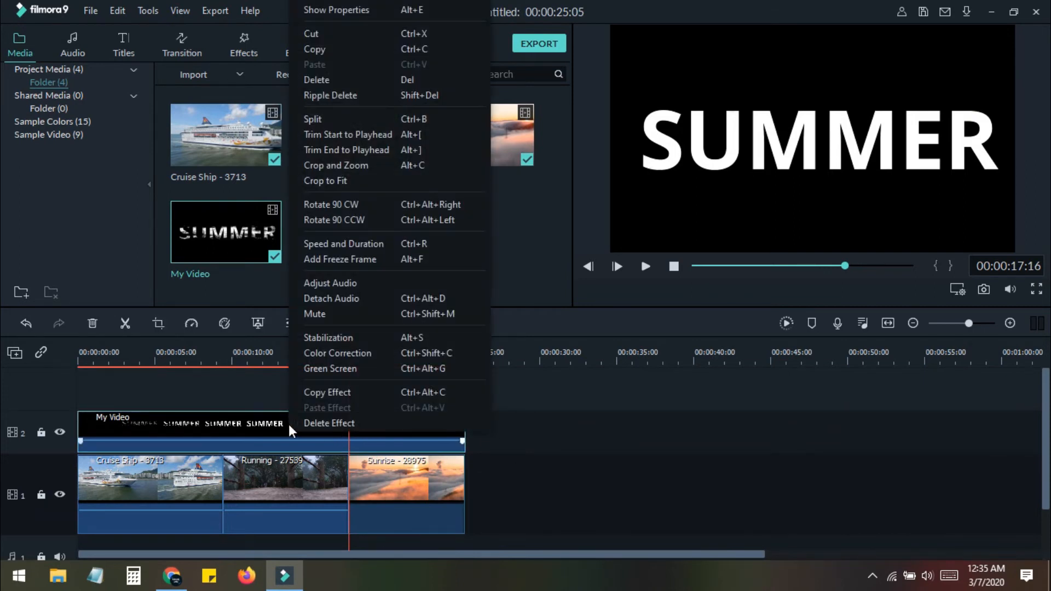
click(337, 373)
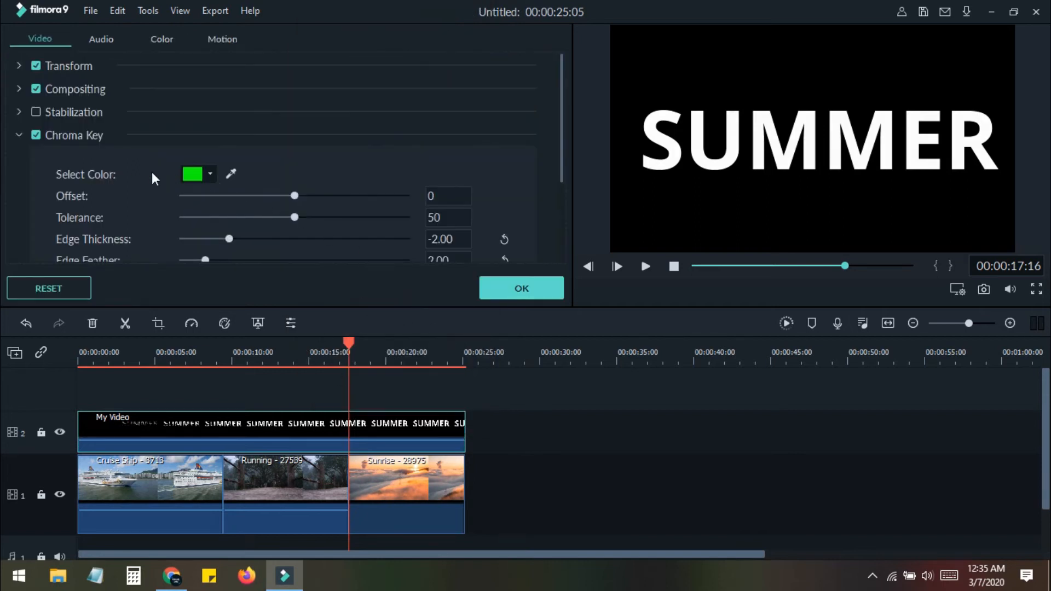
click(232, 172)
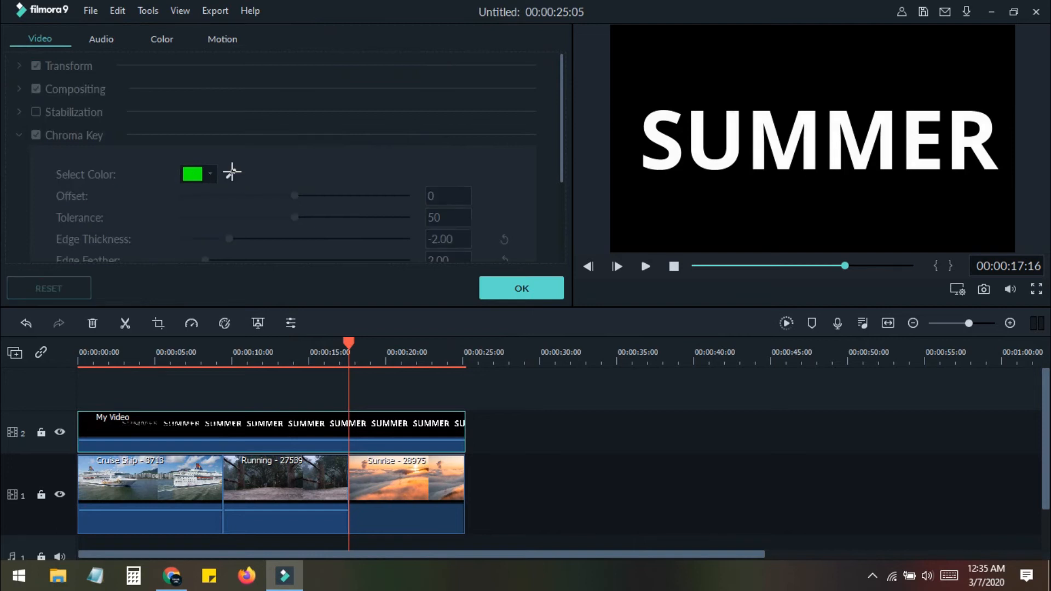
click(676, 156)
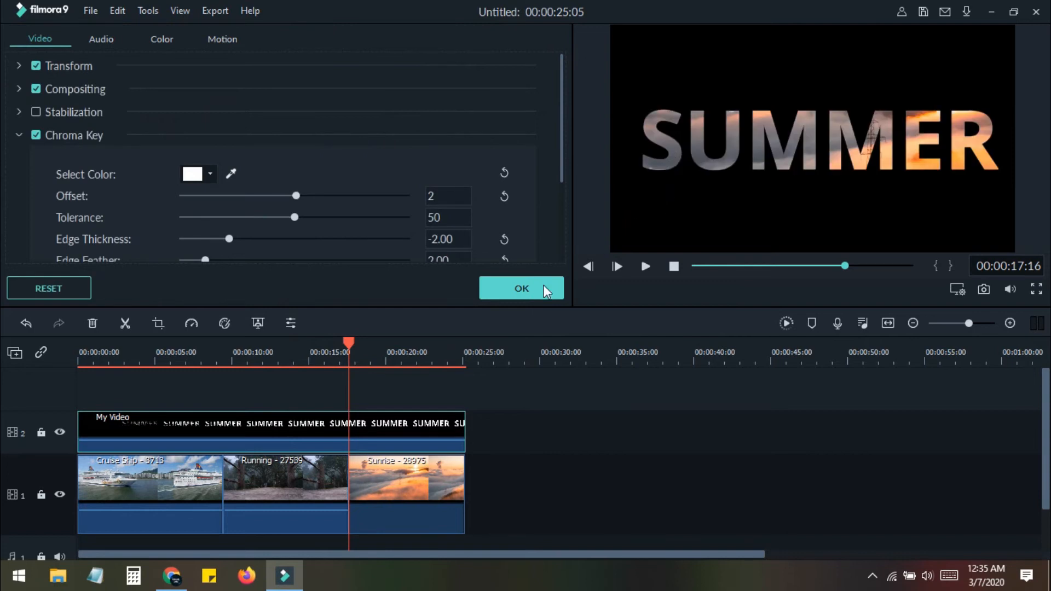
click(532, 292)
Preview the keyed result from the beginning of the timeline
drag(345, 343, 63, 344)
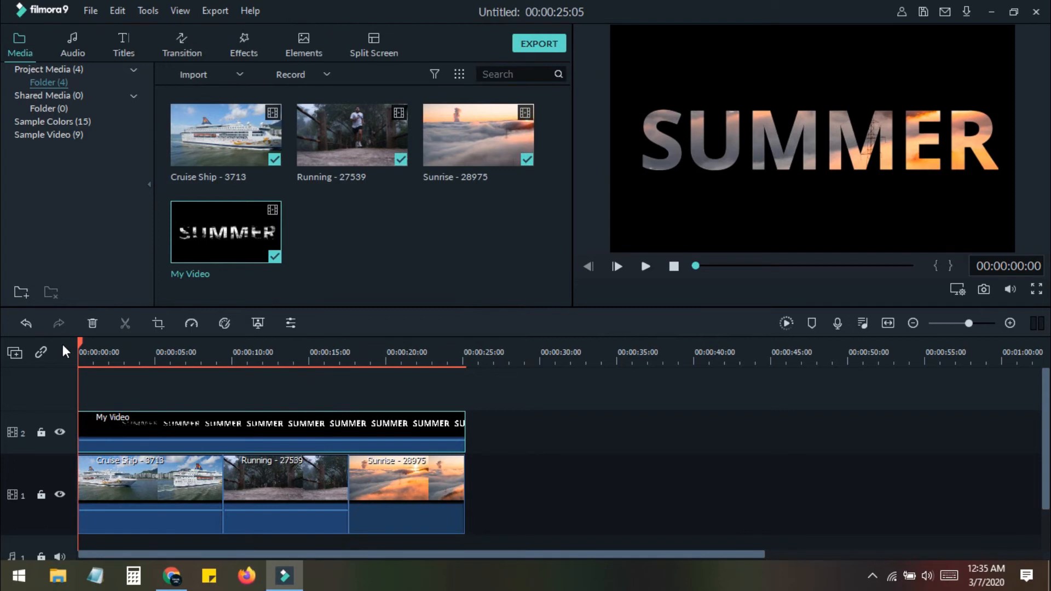
key(Return)
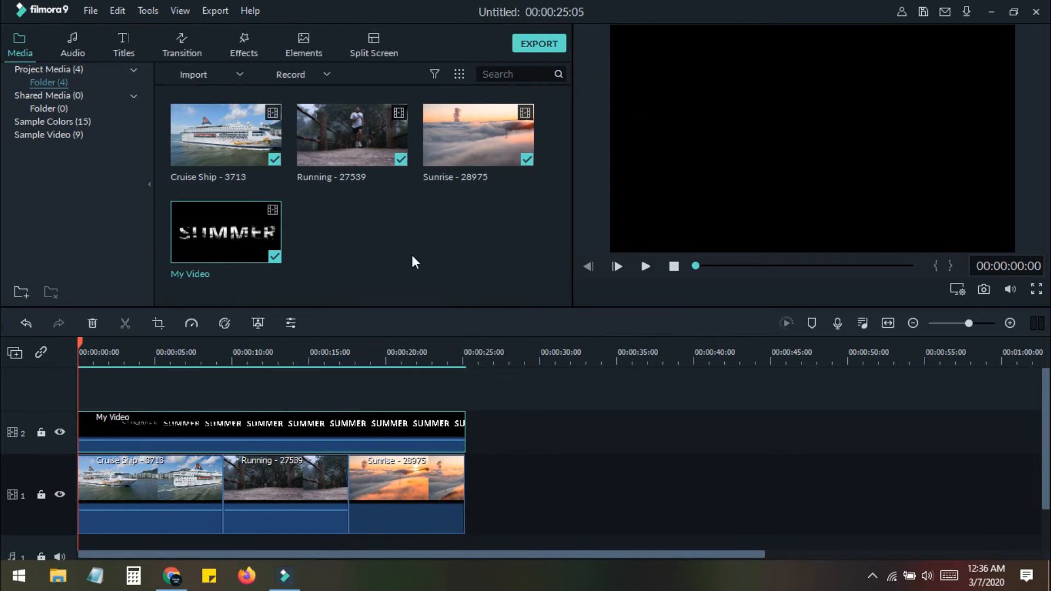
Import the Love_Song audio file from New Volume (F:) and add it to the audio track
double_click(413, 253)
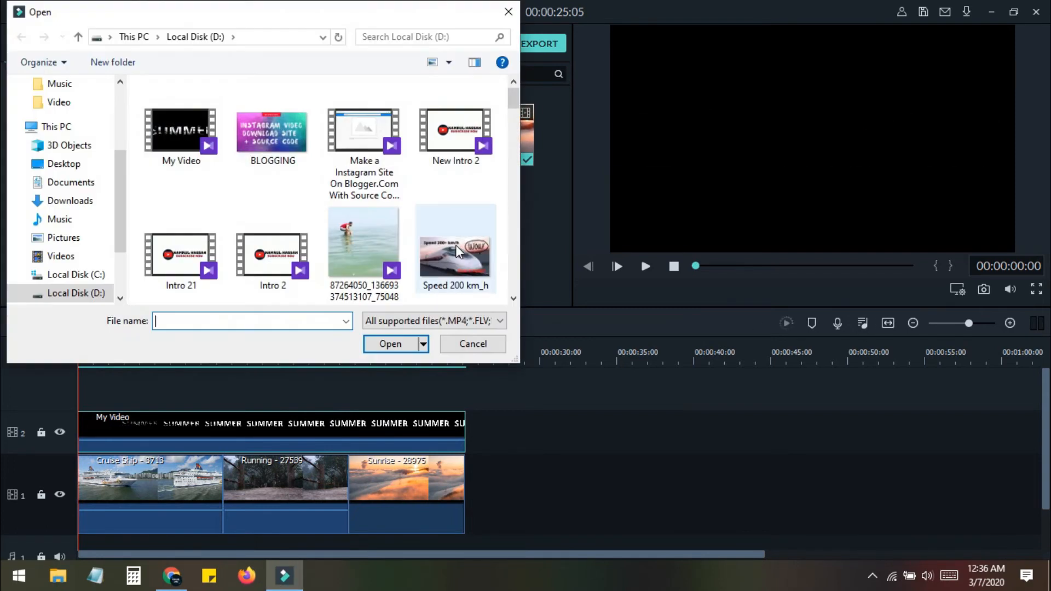
scroll(105, 265, down, 1)
scroll(105, 265, down, 2)
click(82, 268)
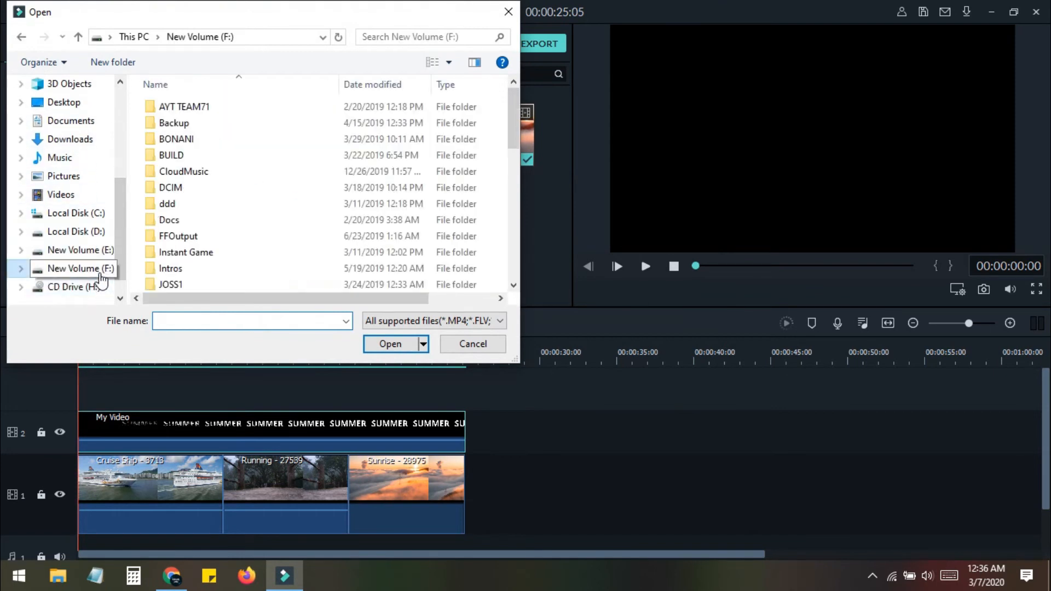
scroll(310, 246, down, 2)
scroll(310, 246, down, 4)
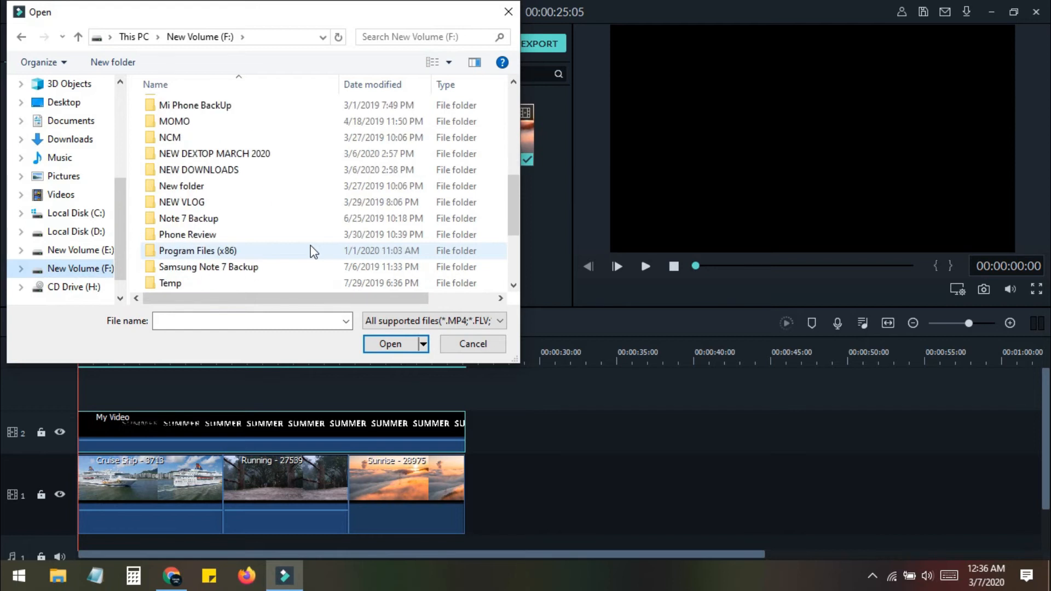
scroll(310, 251, up, 3)
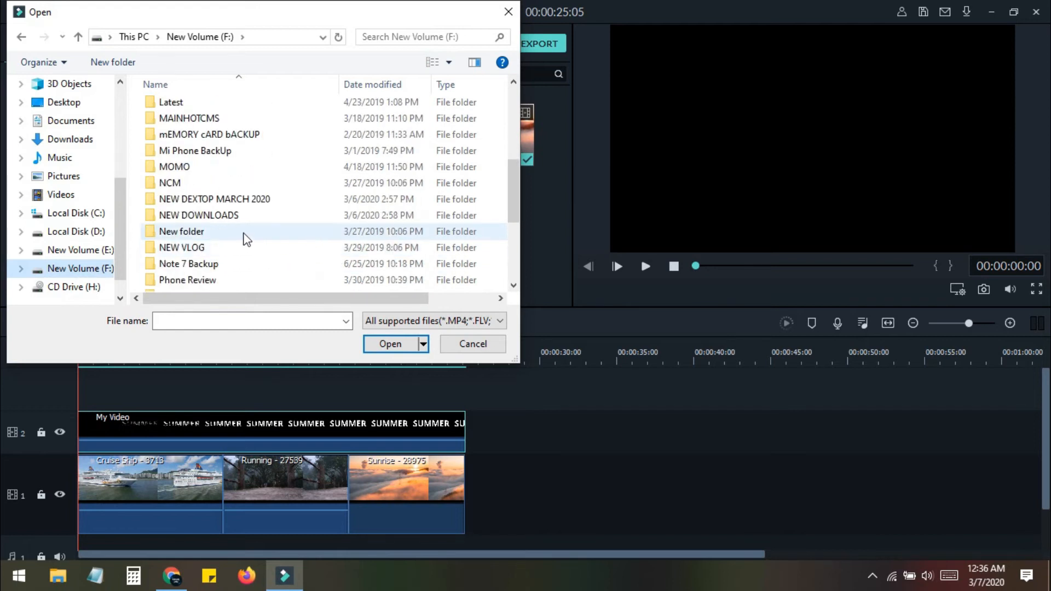
scroll(244, 237, down, 1)
scroll(292, 205, down, 3)
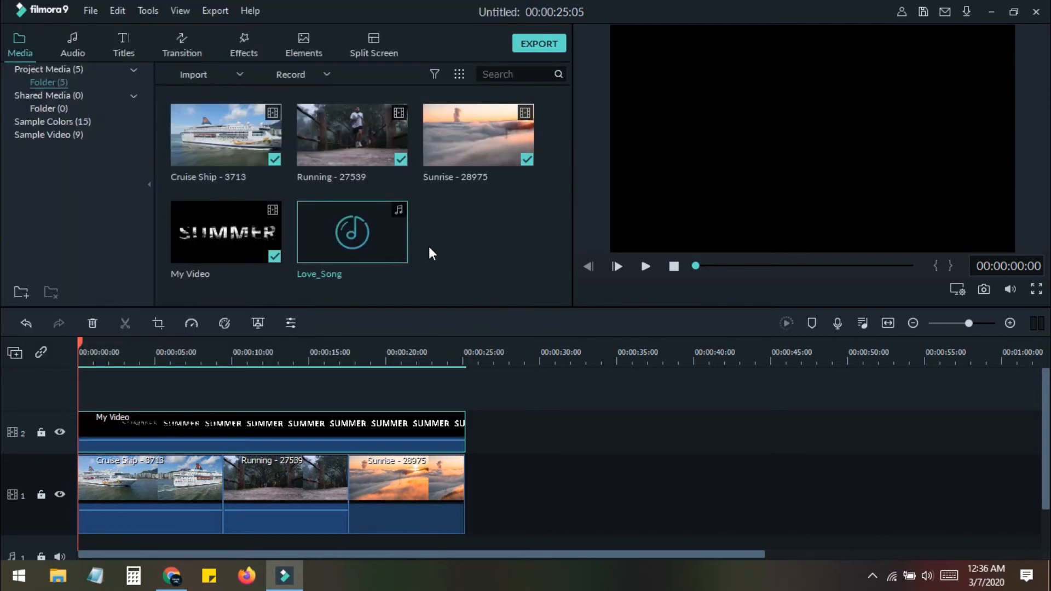
drag(383, 259, 116, 510)
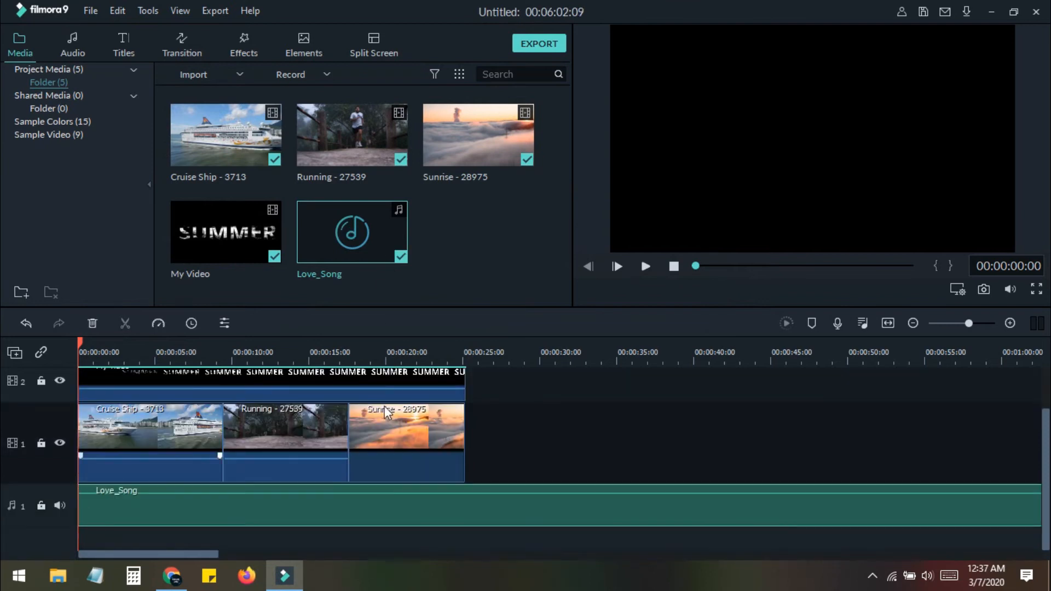
Split the Love_Song audio at about 00:00:27:21, delete the remainder, and trim its end to the video's end
click(505, 351)
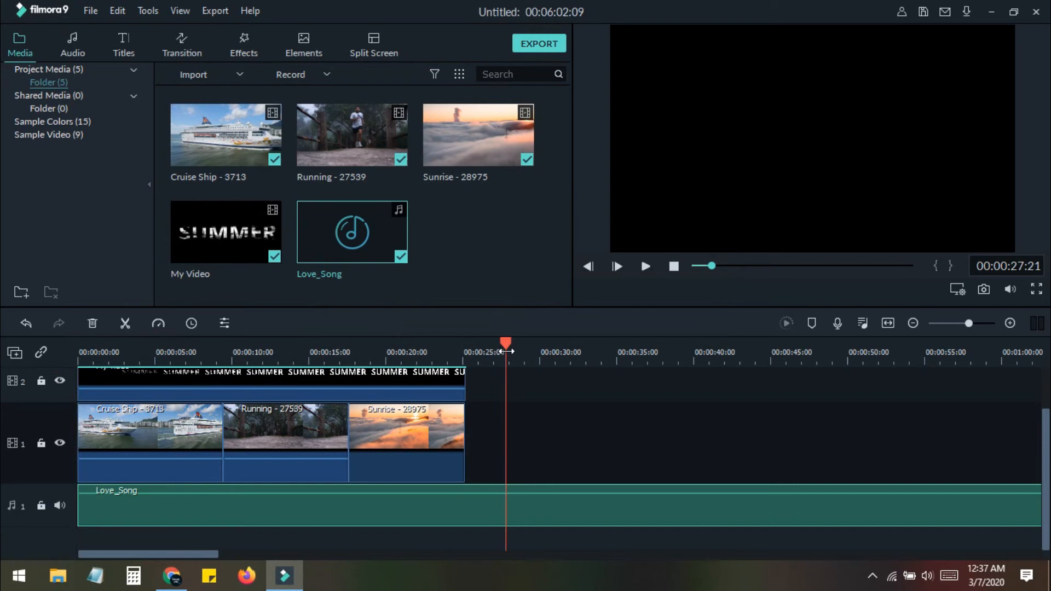
key(ctrl+b)
key(Delete)
drag(505, 501, 466, 503)
Play the finished project from the start in full-screen preview
drag(510, 352, 64, 346)
click(644, 267)
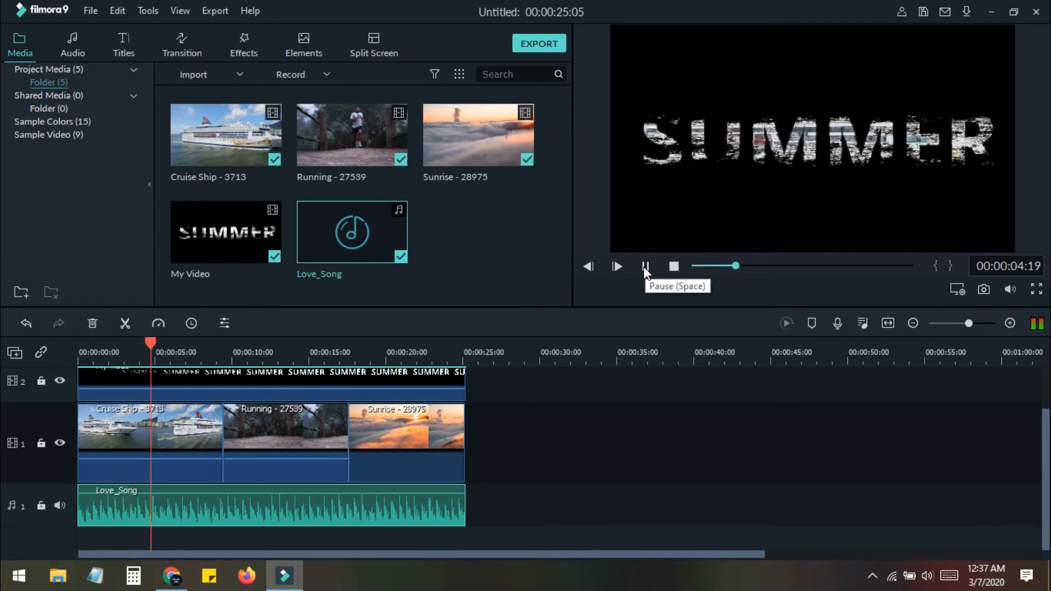
click(1035, 288)
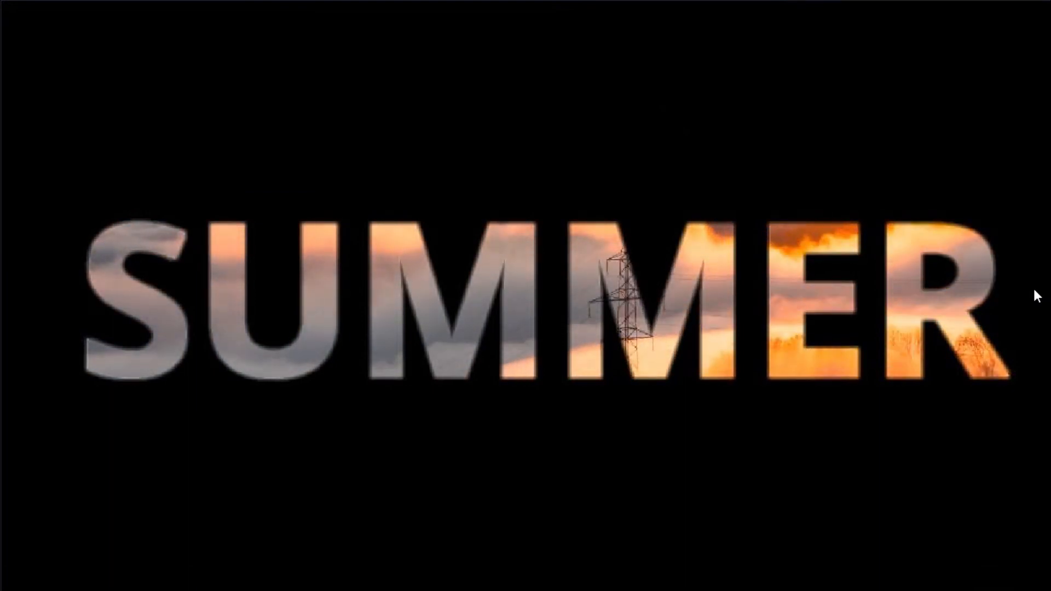
mouse_move(842, 529)
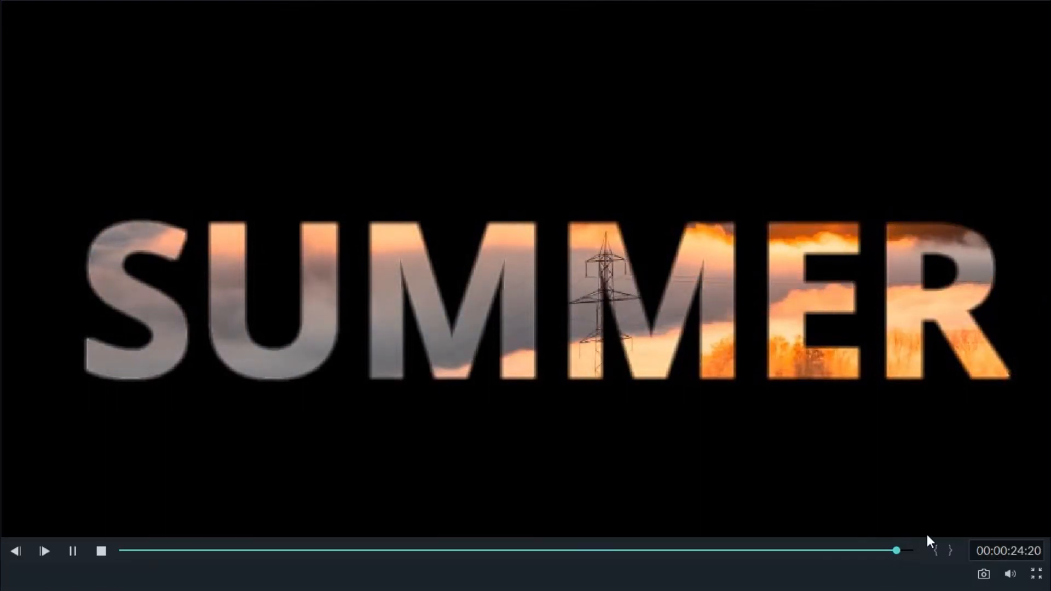
click(1035, 572)
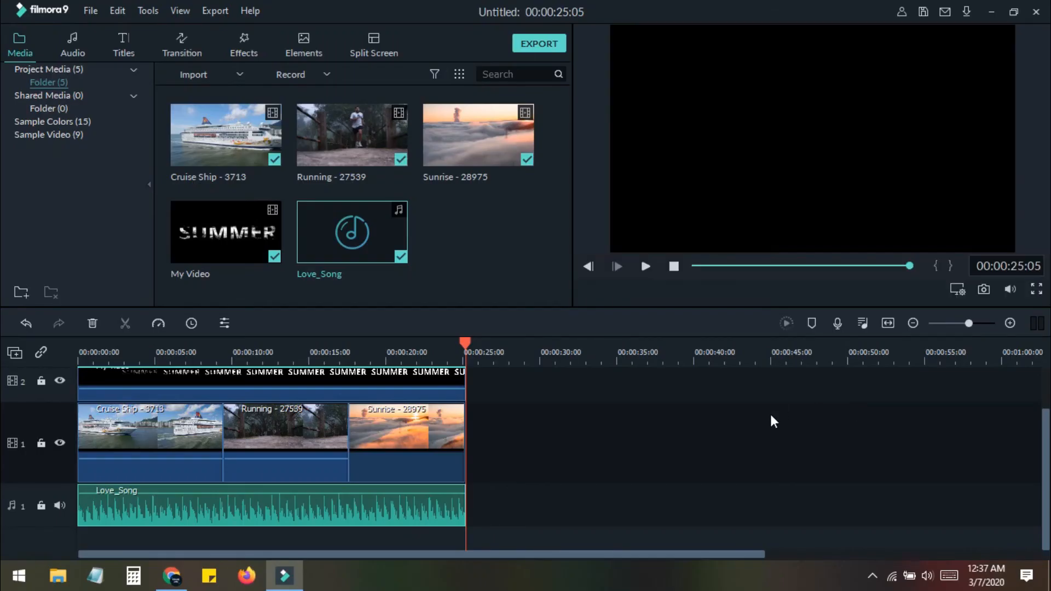